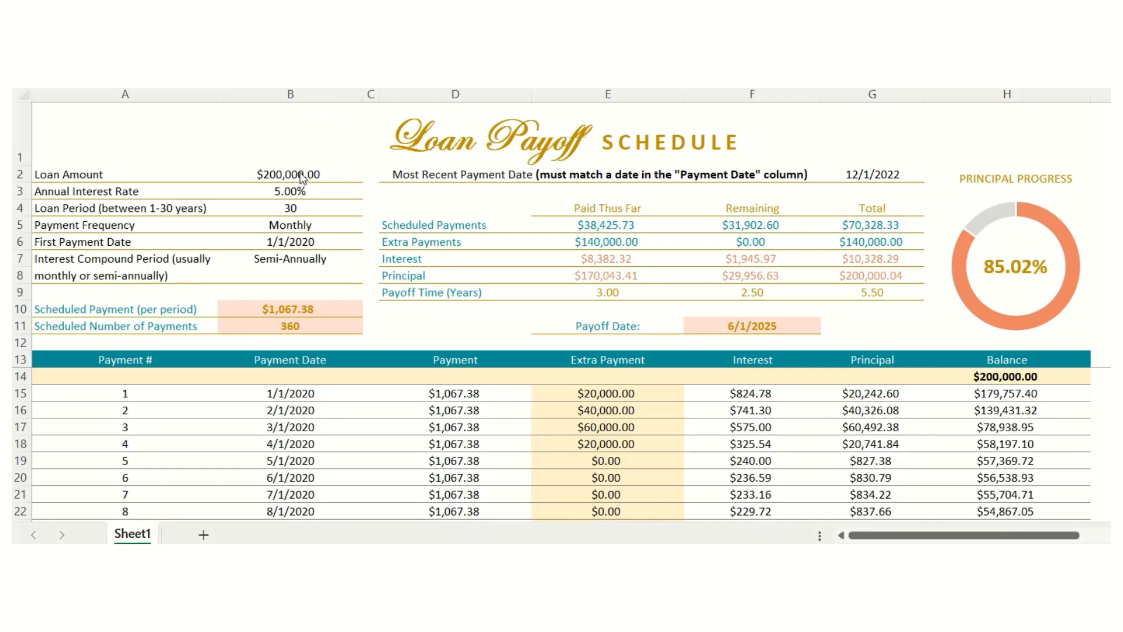
{"action": "left_click_drag", "start_coordinate": [299, 173], "coordinate": [300, 261]}
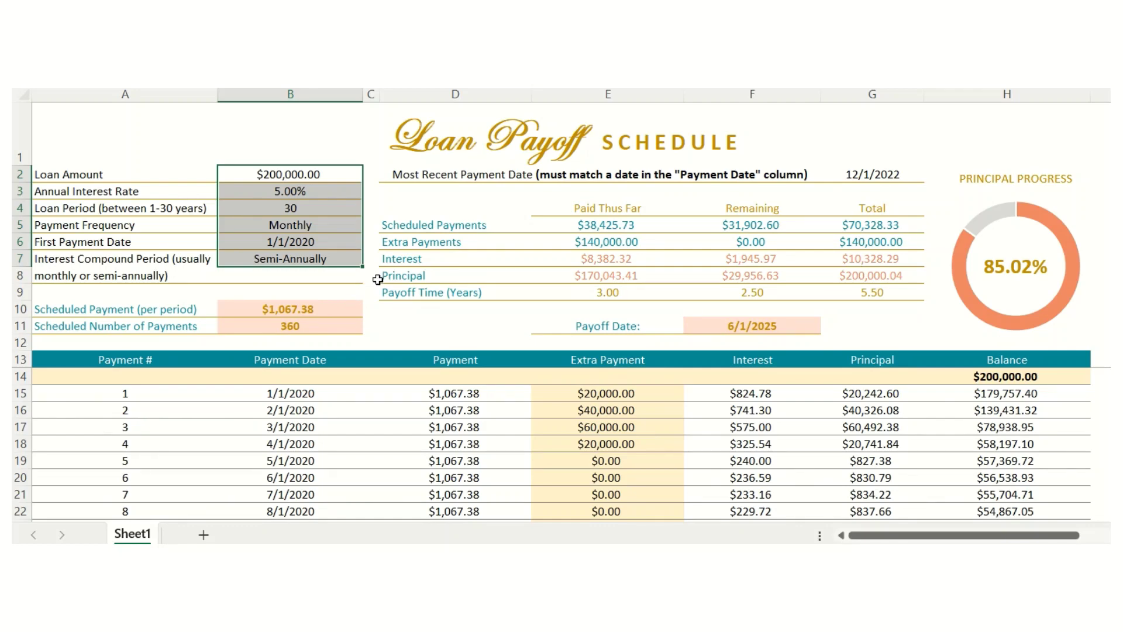
{"action": "left_click_drag", "start_coordinate": [649, 391], "coordinate": [660, 562]}
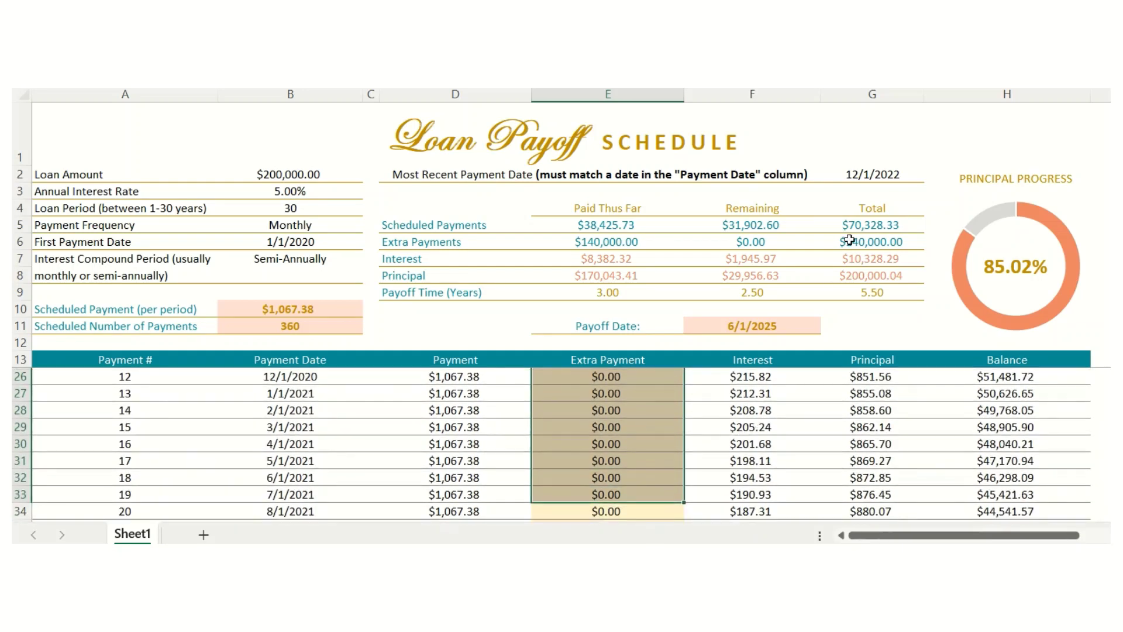
{"action": "left_click", "coordinate": [887, 179]}
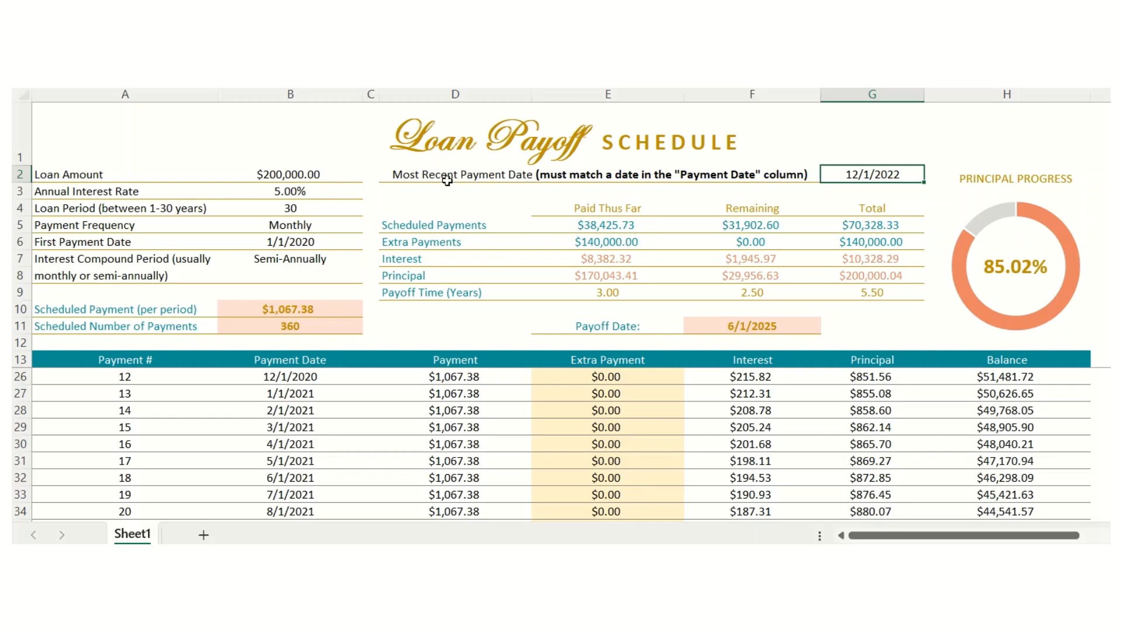
Set the loan amount to $150,234.71
{"action": "left_click", "coordinate": [296, 171]}
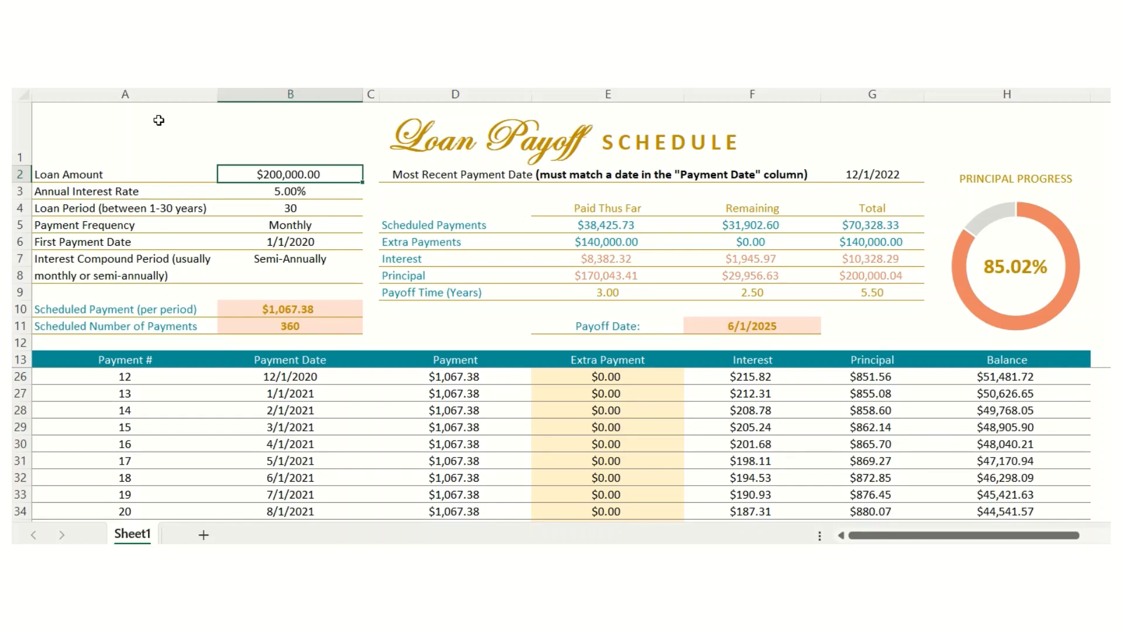
{"action": "type", "text": "200000"}
{"action": "type", "text": "150"}
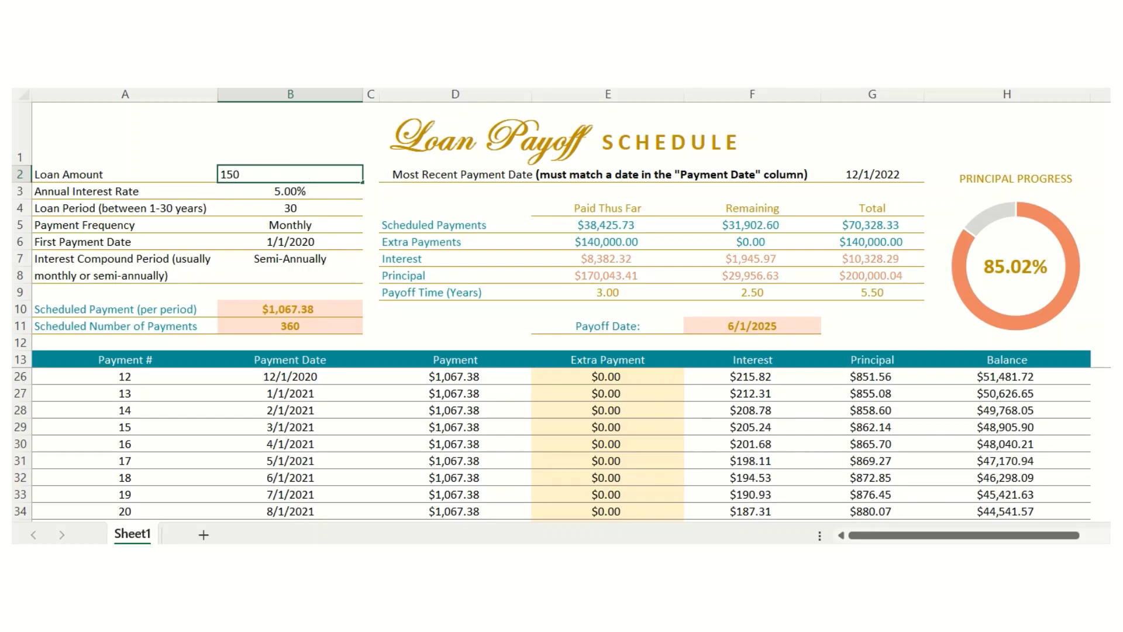
{"action": "type", "text": "234.71"}
{"action": "key", "text": "Return"}
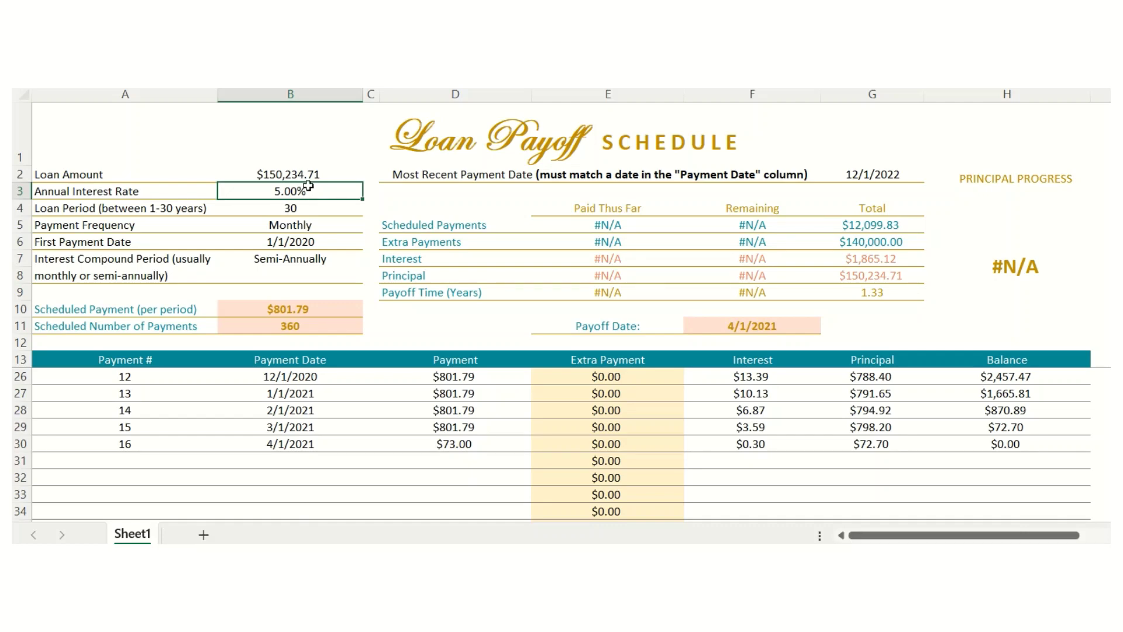
Set the annual interest rate to 5.12%
{"action": "scroll", "coordinate": [505, 416], "scroll_direction": "up", "scroll_amount": 4}
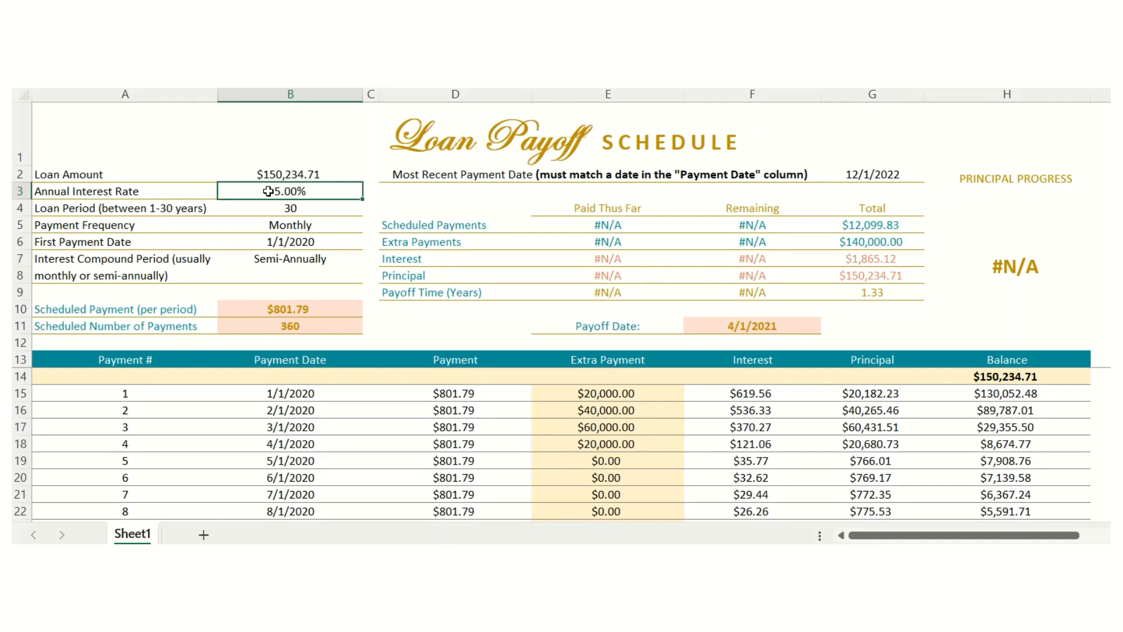
{"action": "key", "text": "F2"}
{"action": "type", "text": ".12"}
{"action": "key", "text": "Return"}
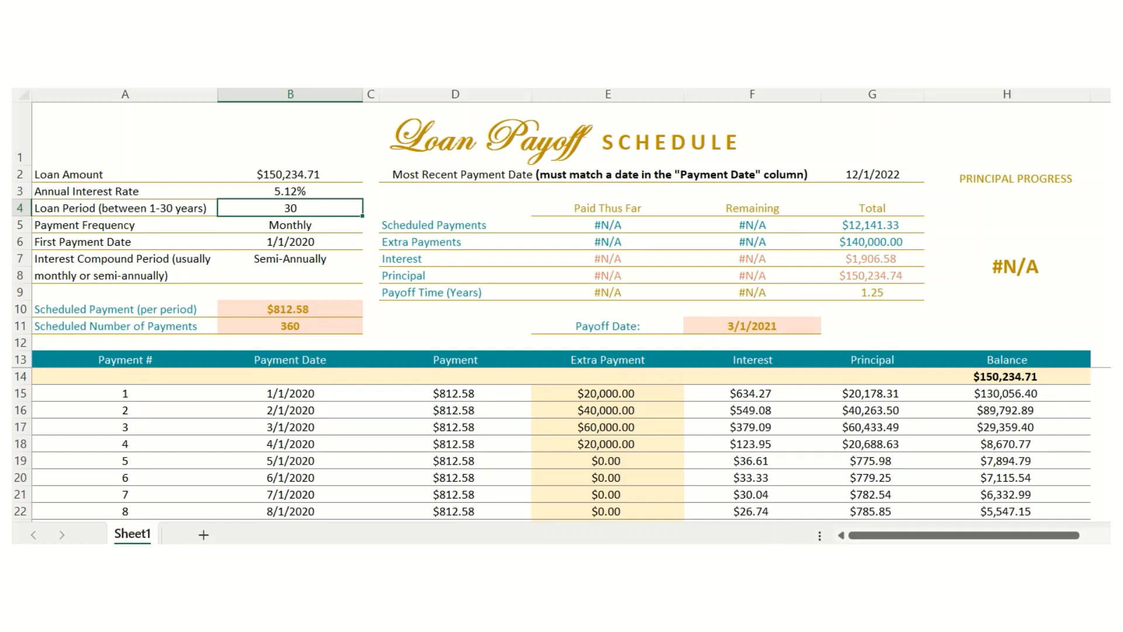
Examine the available payment frequencies and interest compound periods, along with the first payment date and the other loan inputs
{"action": "left_click", "coordinate": [274, 229]}
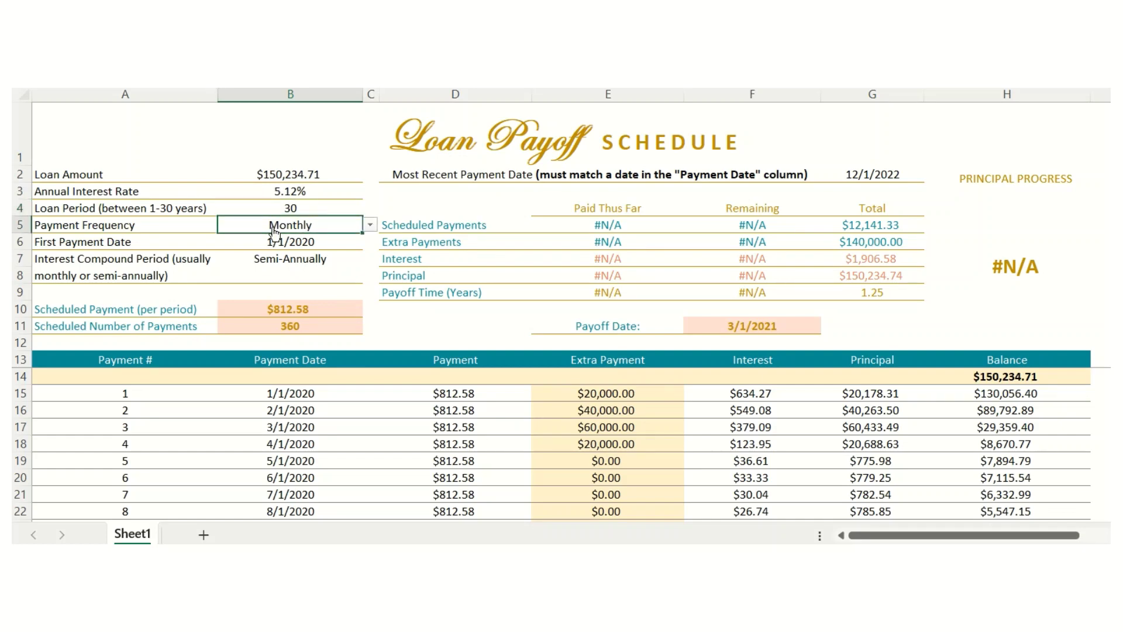
{"action": "left_click", "coordinate": [370, 225]}
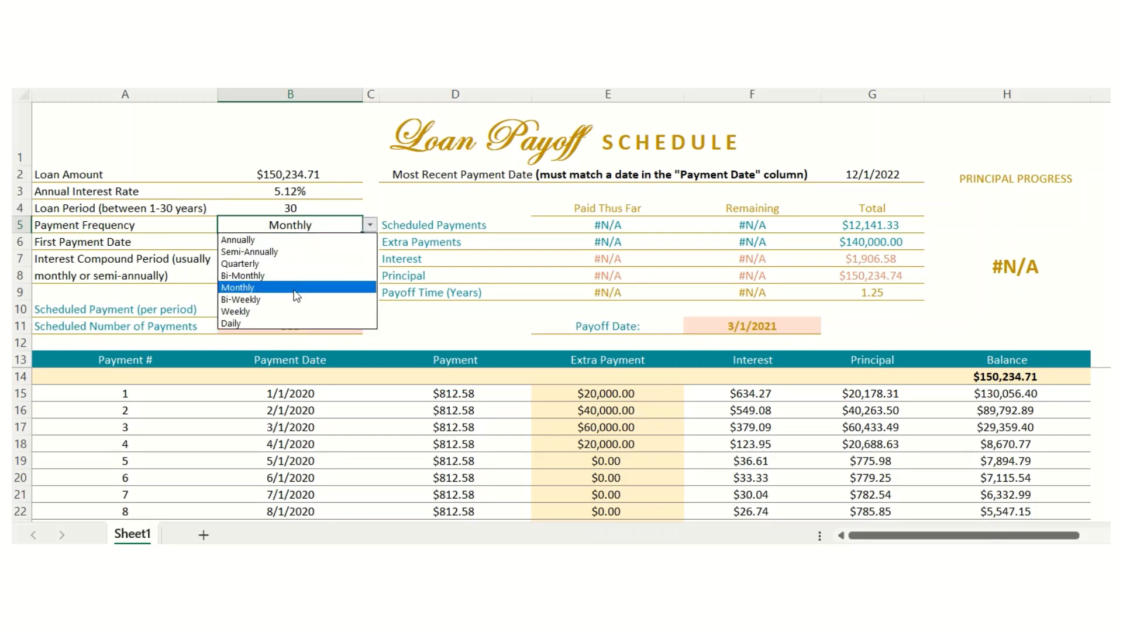
{"action": "key", "text": "Escape"}
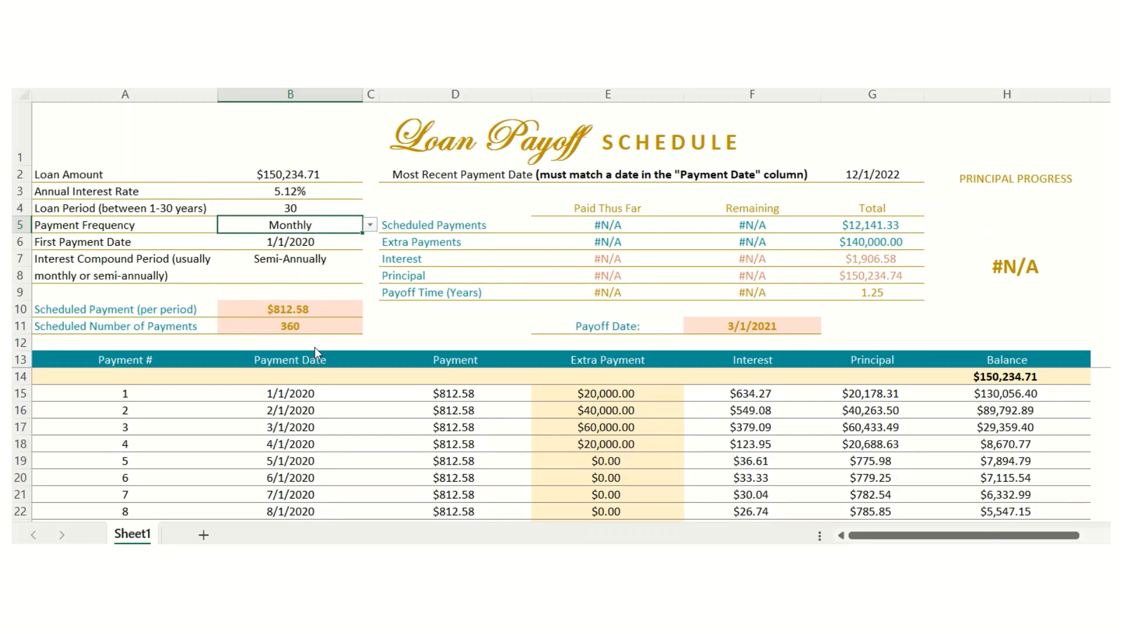
{"action": "left_click", "coordinate": [332, 246]}
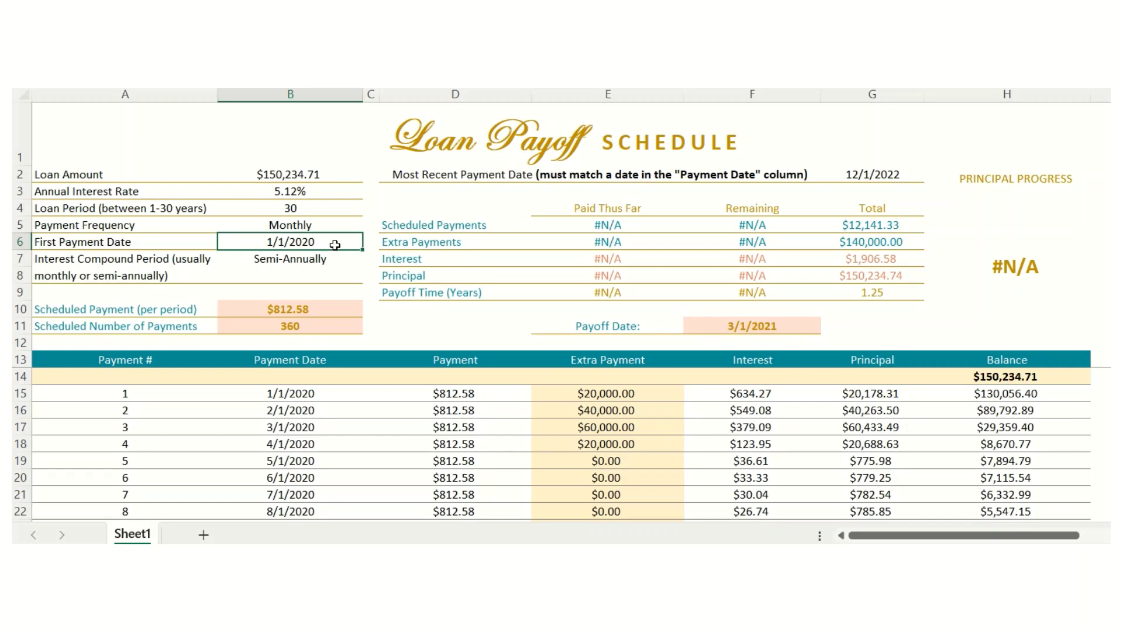
{"action": "left_click", "coordinate": [302, 276]}
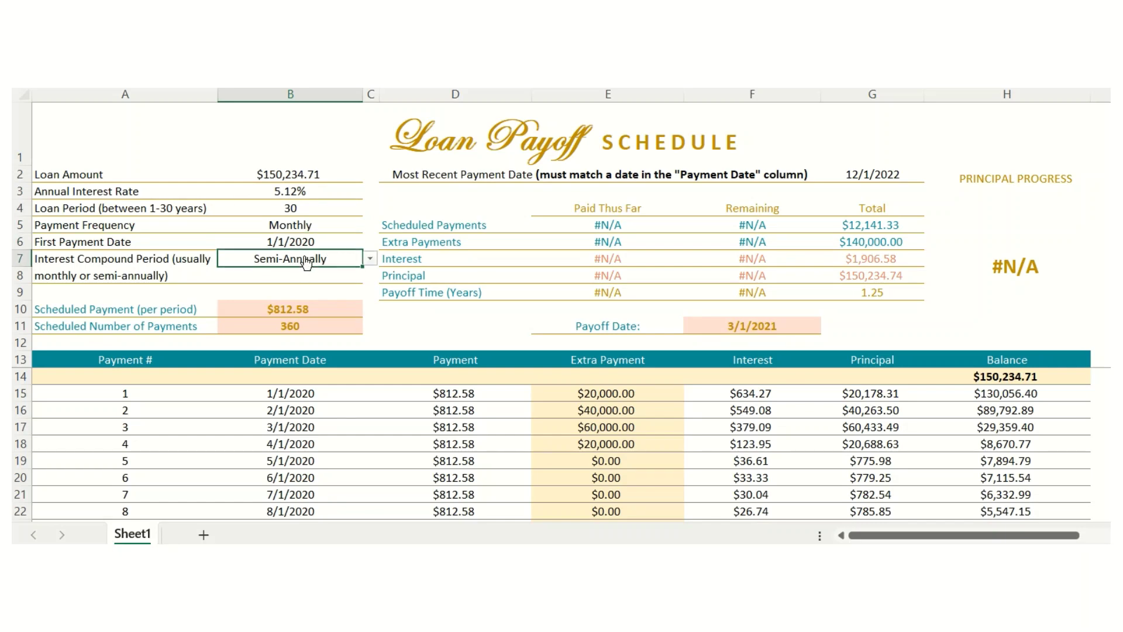
{"action": "left_click", "coordinate": [370, 259]}
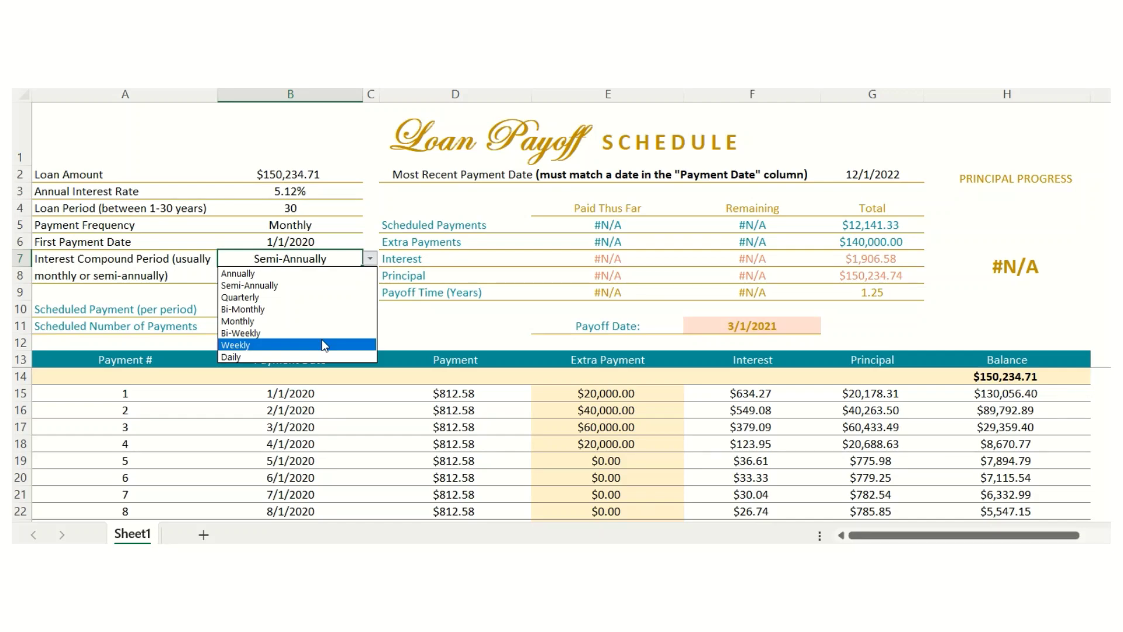
{"action": "key", "text": "Escape"}
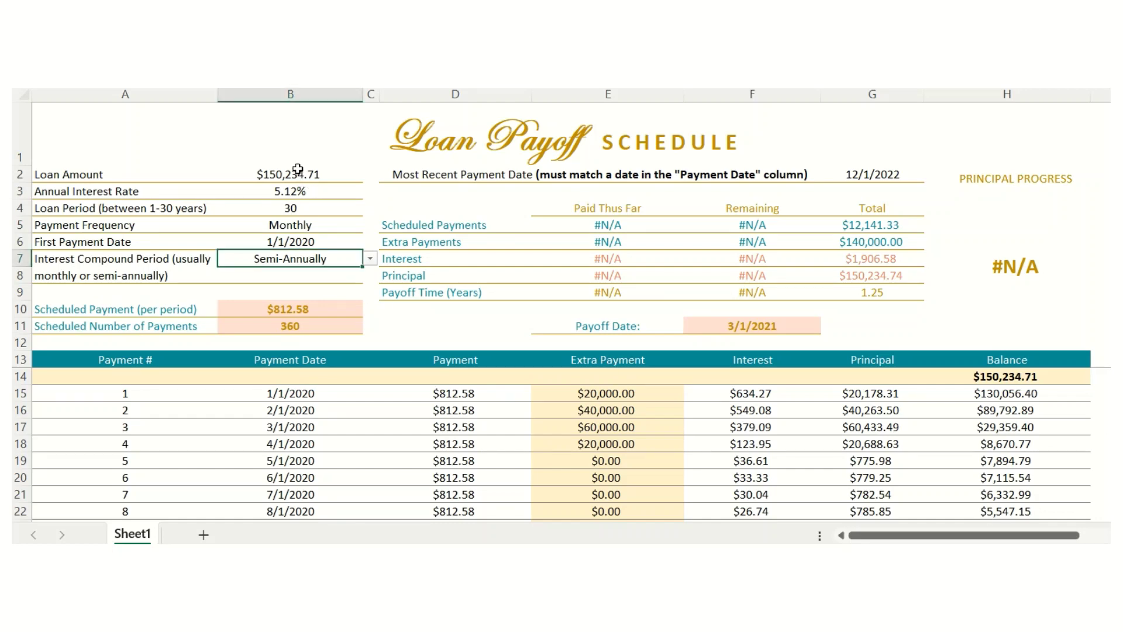
{"action": "left_click_drag", "start_coordinate": [305, 174], "coordinate": [305, 255]}
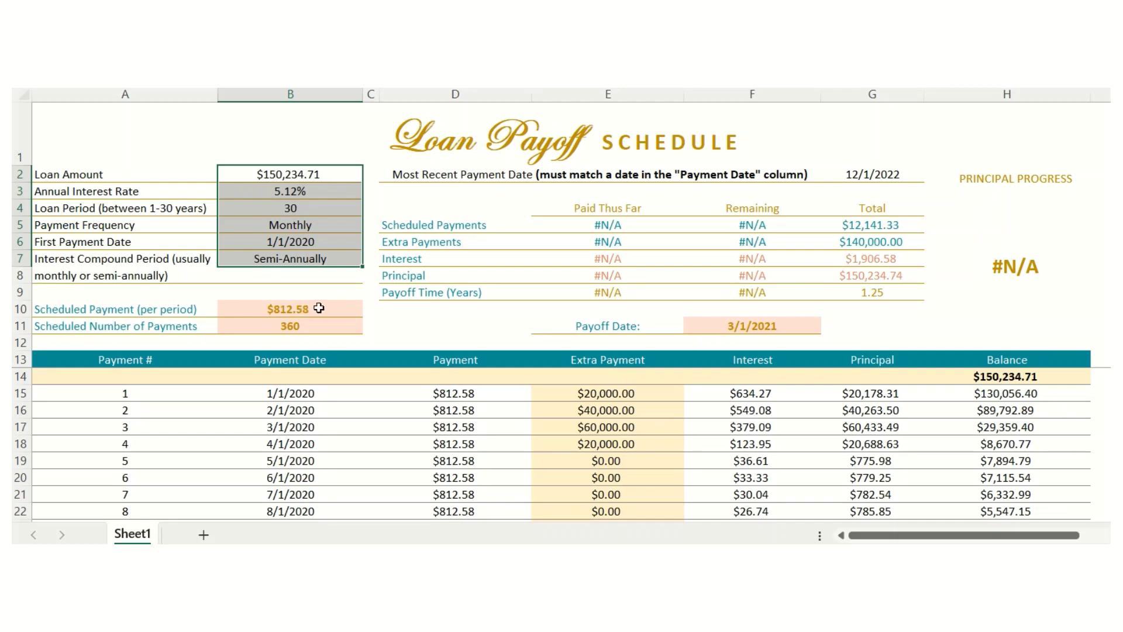
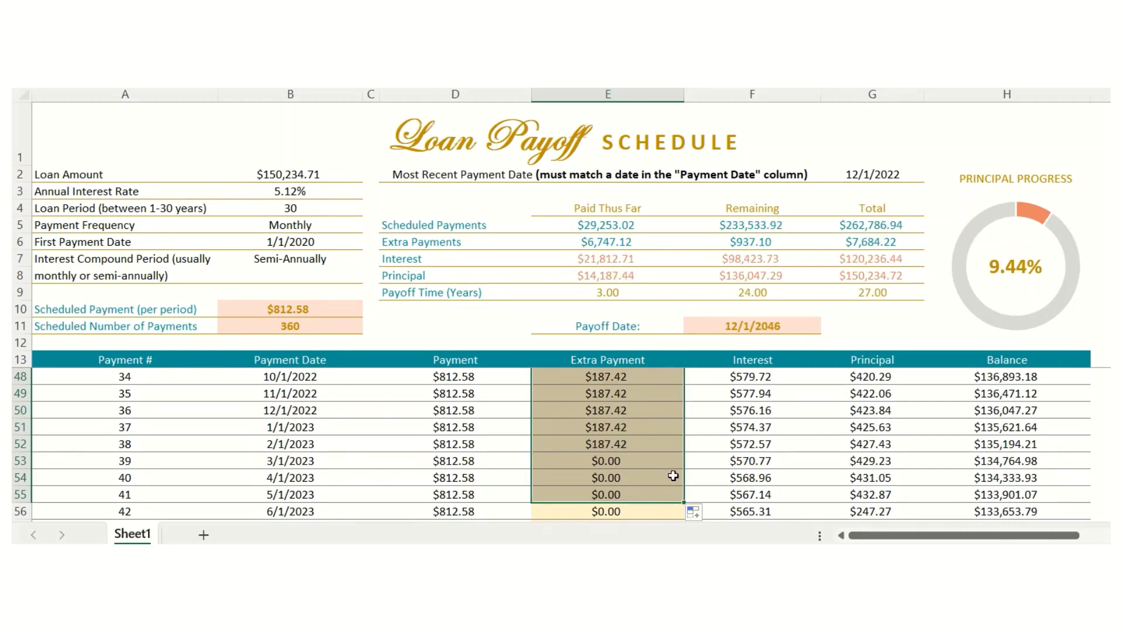
Continue filling the $187.42 extra payment down the Extra Payment column through row 258
{"action": "scroll", "coordinate": [673, 473], "scroll_direction": "down", "scroll_amount": 3}
{"action": "scroll", "coordinate": [676, 454], "scroll_direction": "up", "scroll_amount": 2}
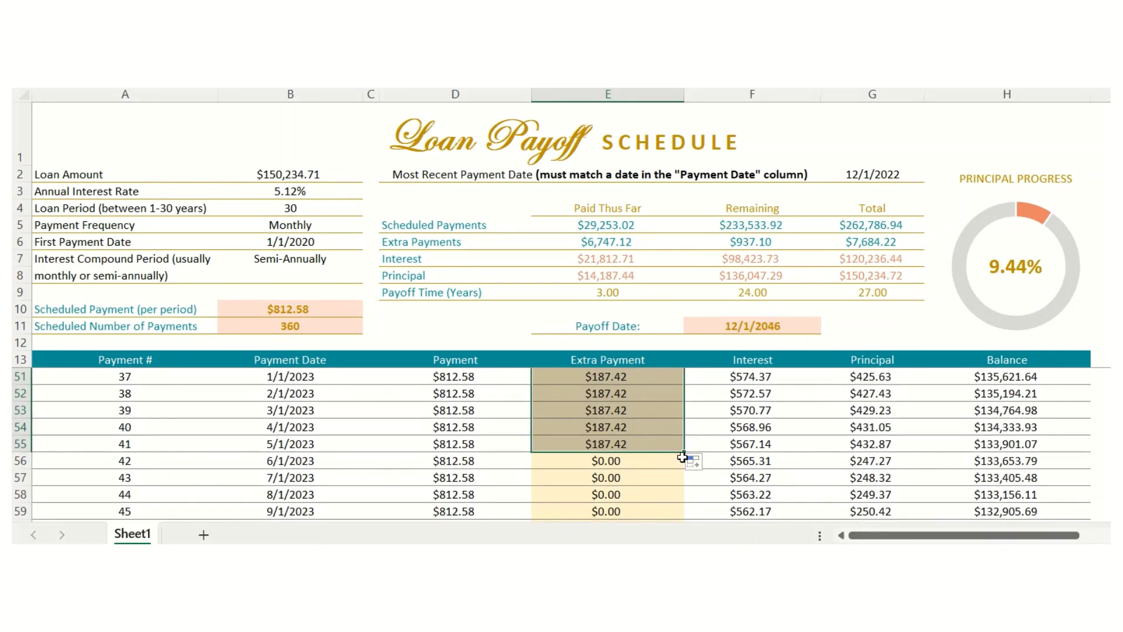
{"action": "left_click_drag", "start_coordinate": [685, 453], "coordinate": [671, 481]}
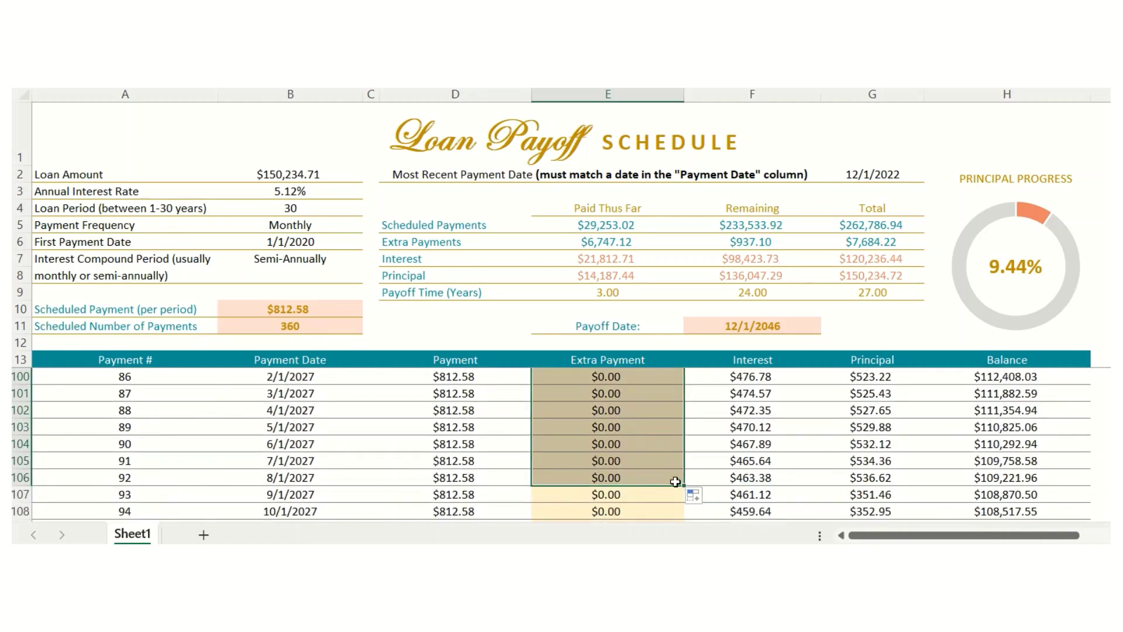
{"action": "scroll", "coordinate": [664, 428], "scroll_direction": "down", "scroll_amount": 1}
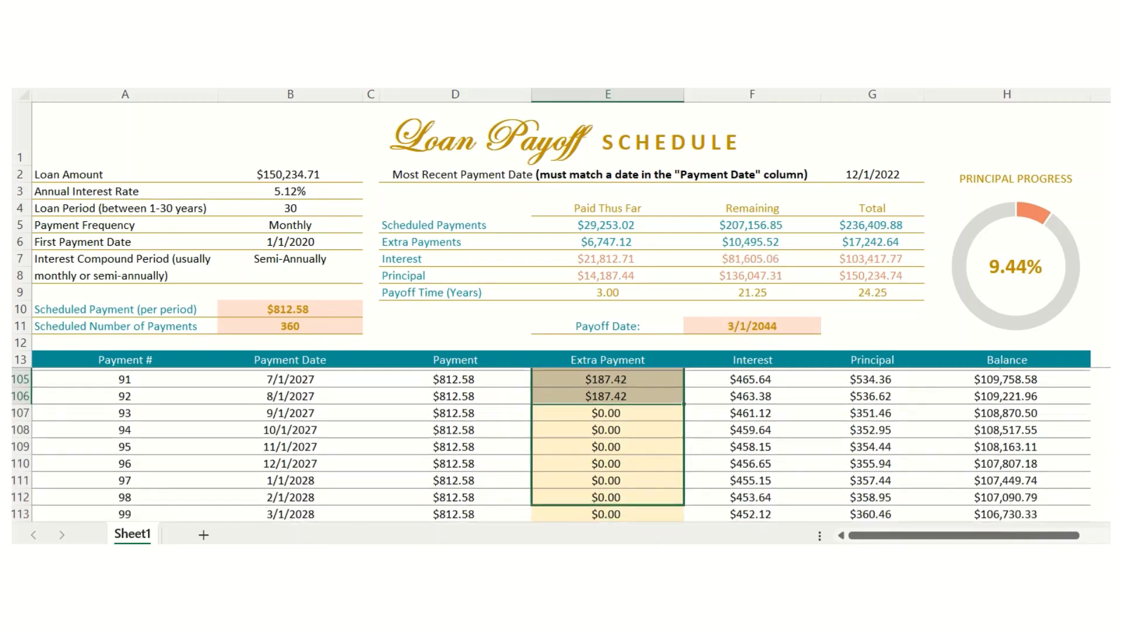
{"action": "scroll", "coordinate": [684, 440], "scroll_direction": "down", "scroll_amount": 14}
{"action": "left_click_drag", "start_coordinate": [684, 460], "coordinate": [685, 501]}
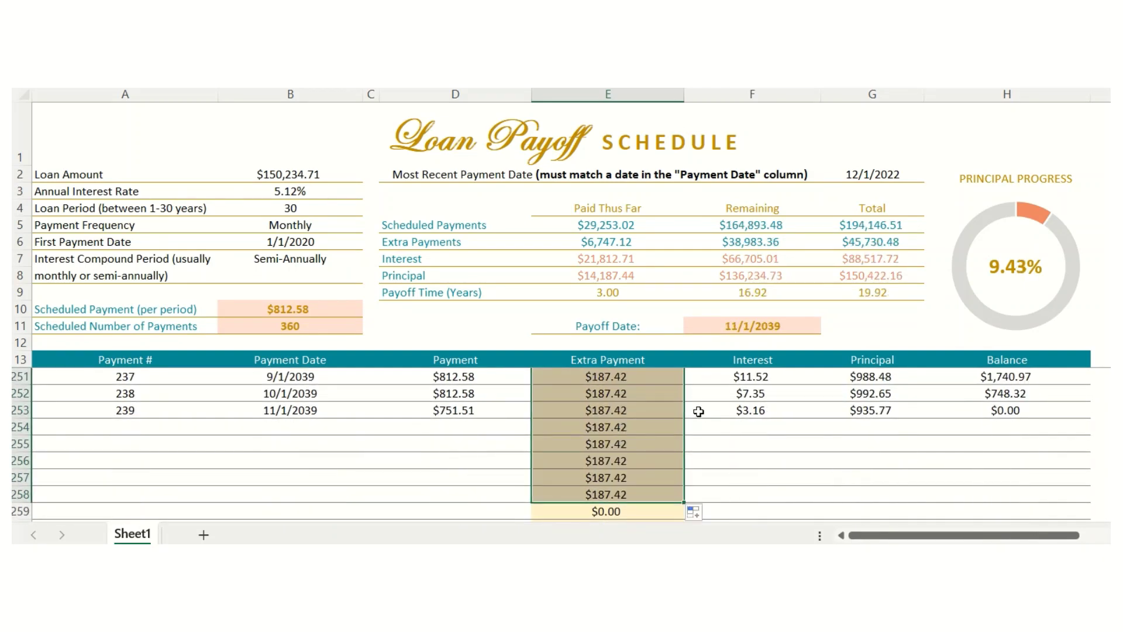
Fill $0.00 upward from E259 to E254 to clear the extra payments below the last scheduled payment
{"action": "left_click", "coordinate": [743, 458]}
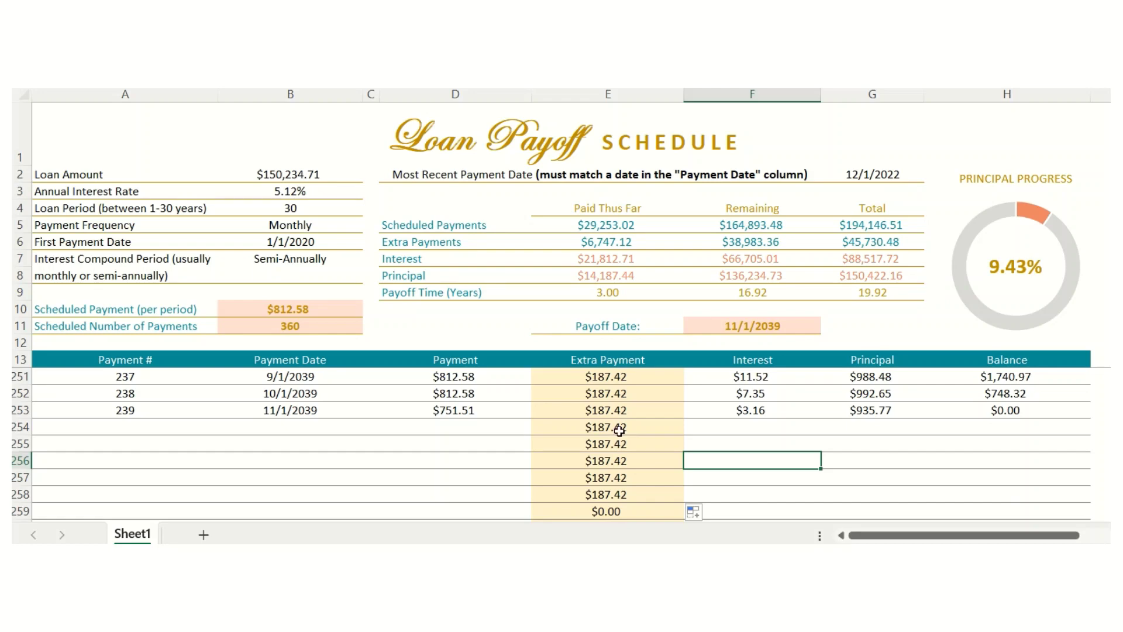
{"action": "left_click", "coordinate": [628, 514]}
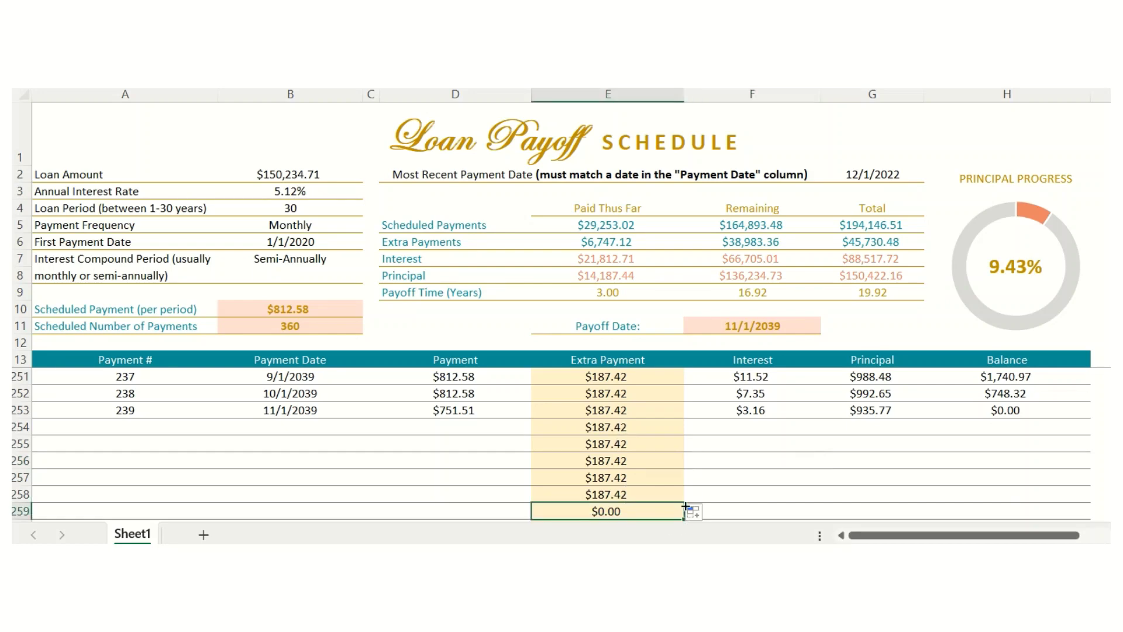
{"action": "left_click_drag", "start_coordinate": [683, 519], "coordinate": [673, 418]}
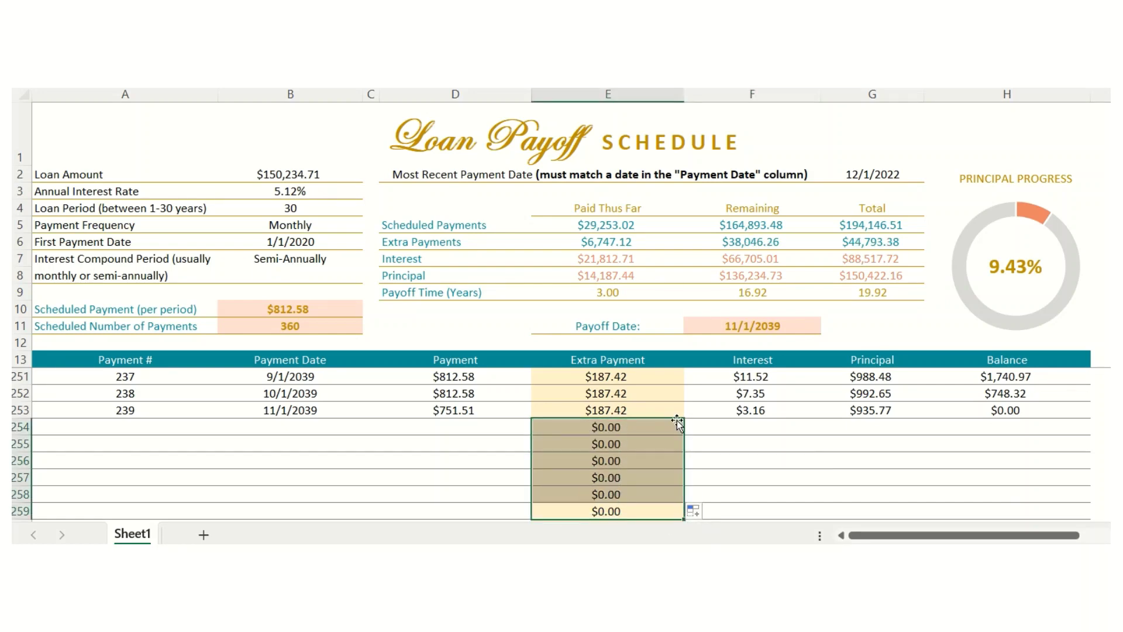
{"action": "left_click", "coordinate": [662, 414]}
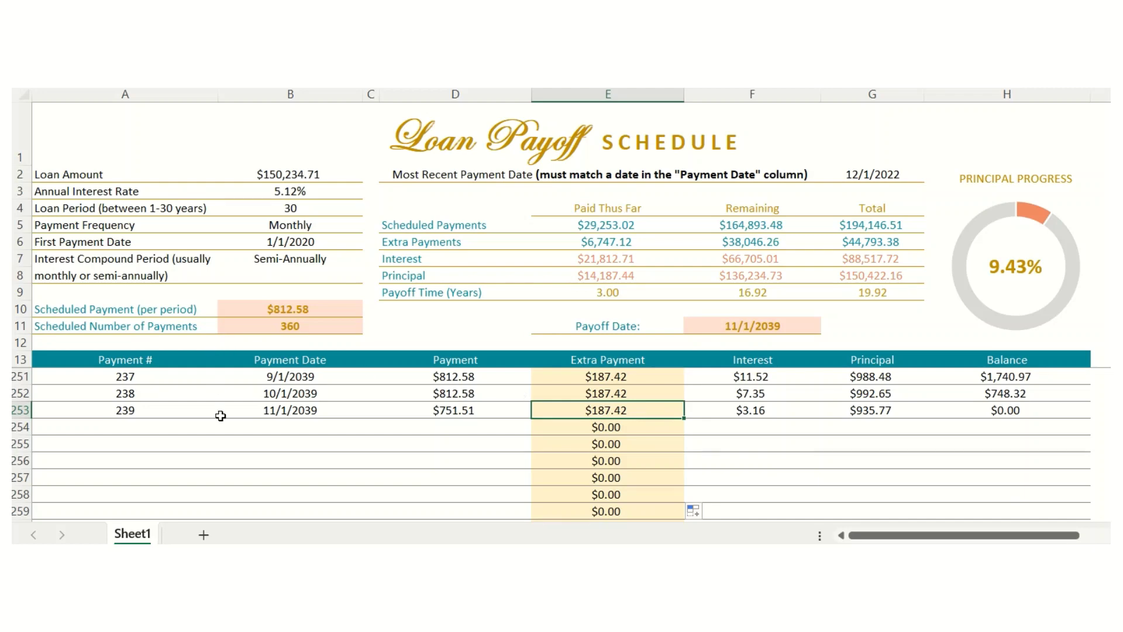
Set the extra payment for 7/1/2039 in E249 to the formula =1000-812.58+1000
{"action": "scroll", "coordinate": [302, 431], "scroll_direction": "up", "scroll_amount": 2}
{"action": "scroll", "coordinate": [304, 444], "scroll_direction": "down", "scroll_amount": 1}
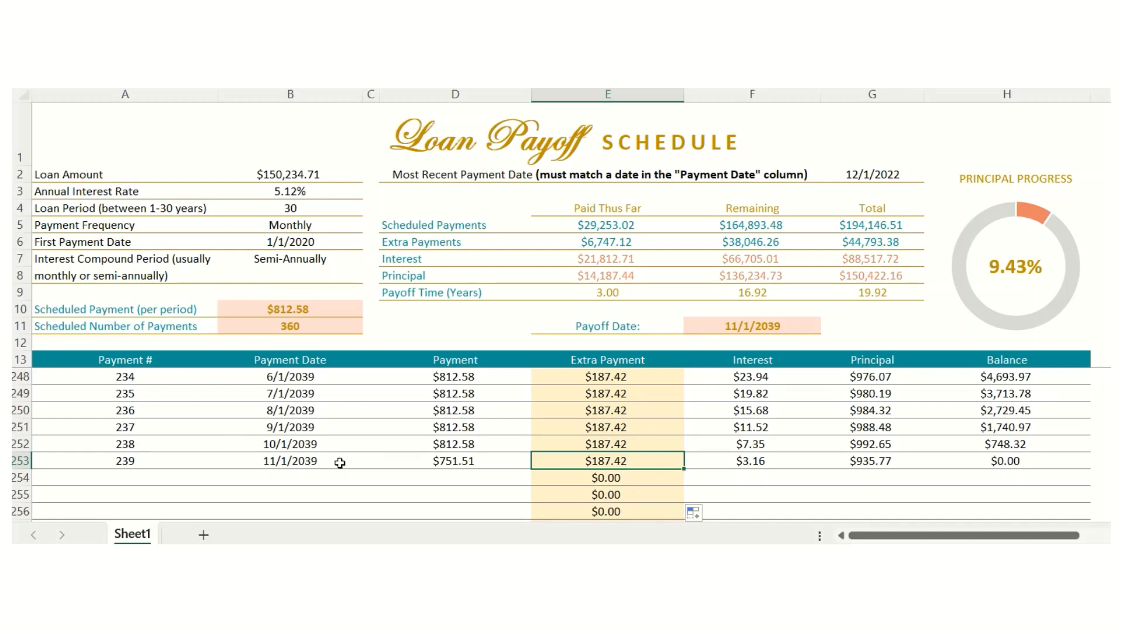
{"action": "left_click", "coordinate": [334, 461]}
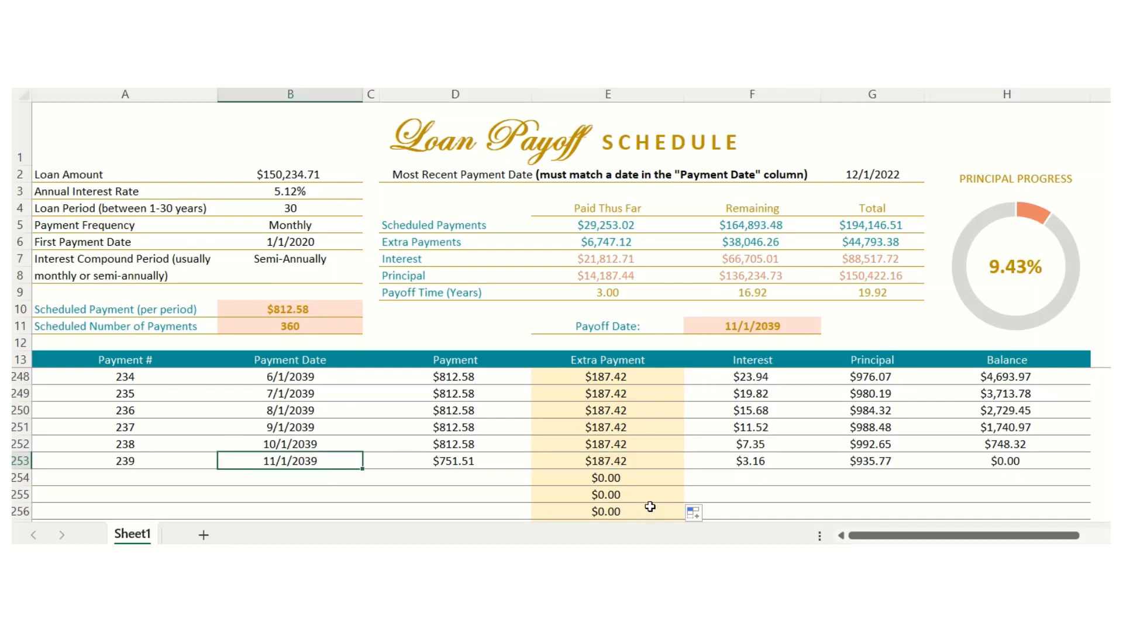
{"action": "left_click", "coordinate": [644, 449]}
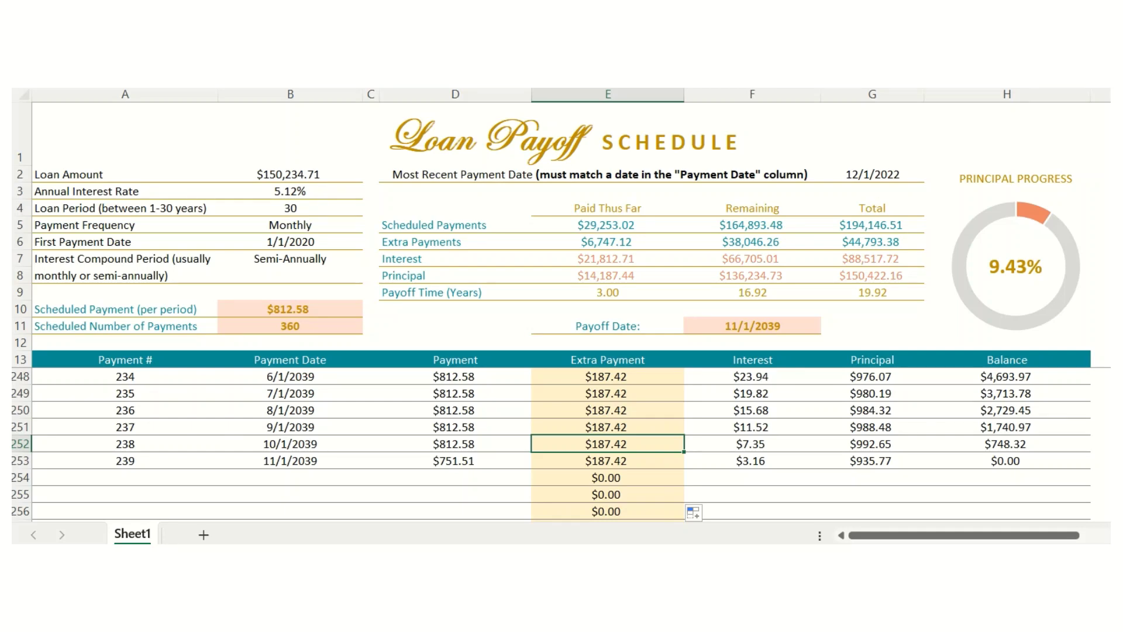
{"action": "left_click", "coordinate": [648, 397]}
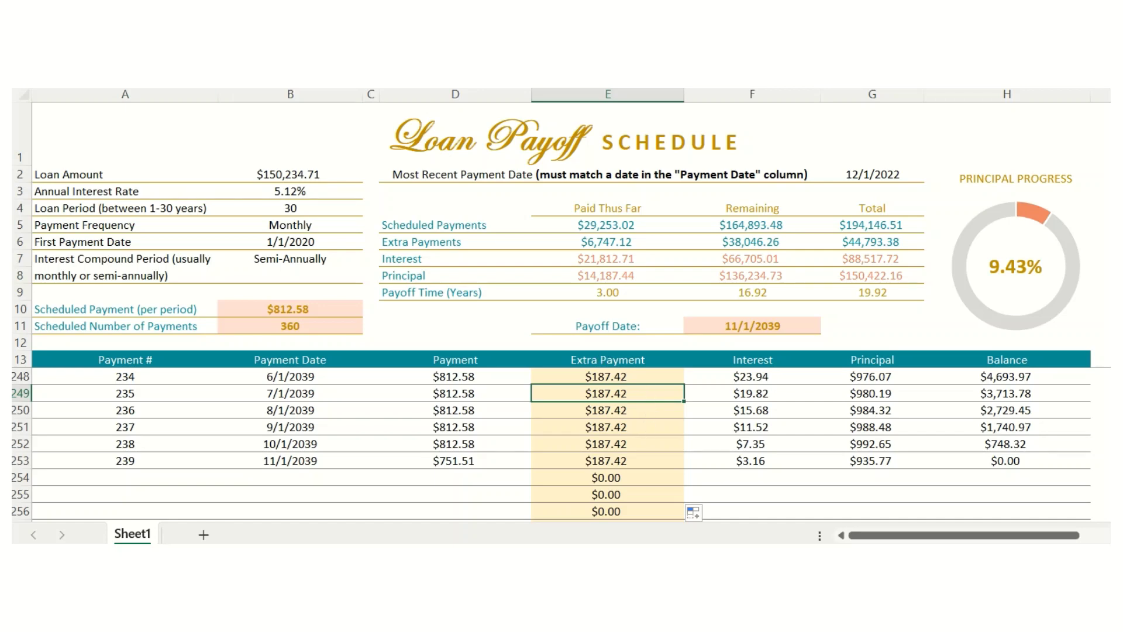
{"action": "type", "text": "=1000-812.58"}
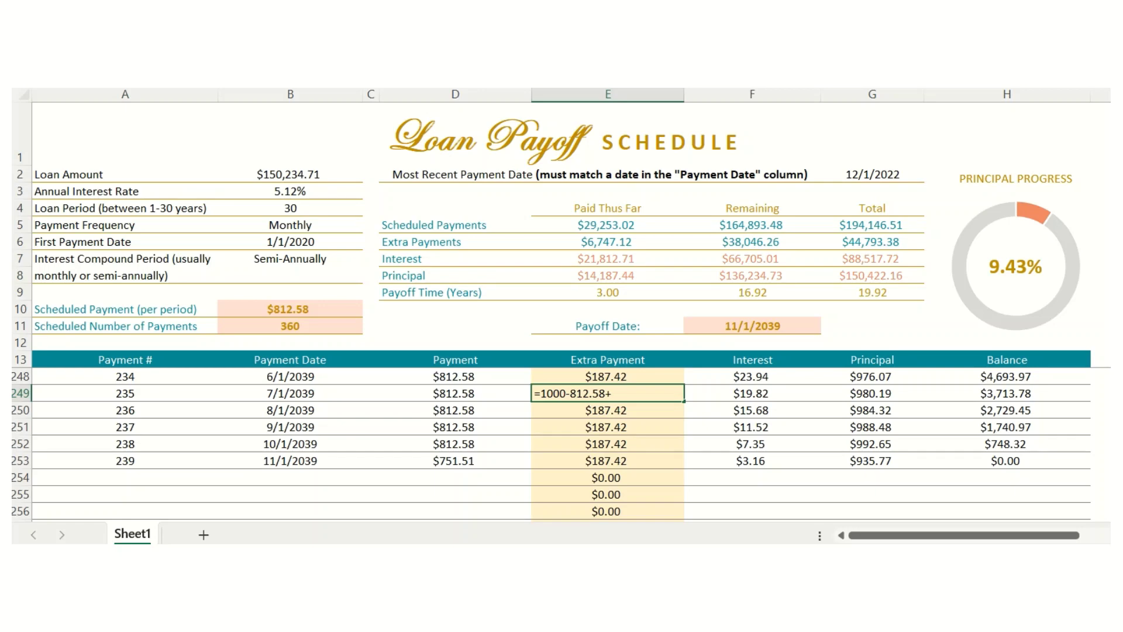
{"action": "type", "text": "+1000"}
{"action": "key", "text": "Return"}
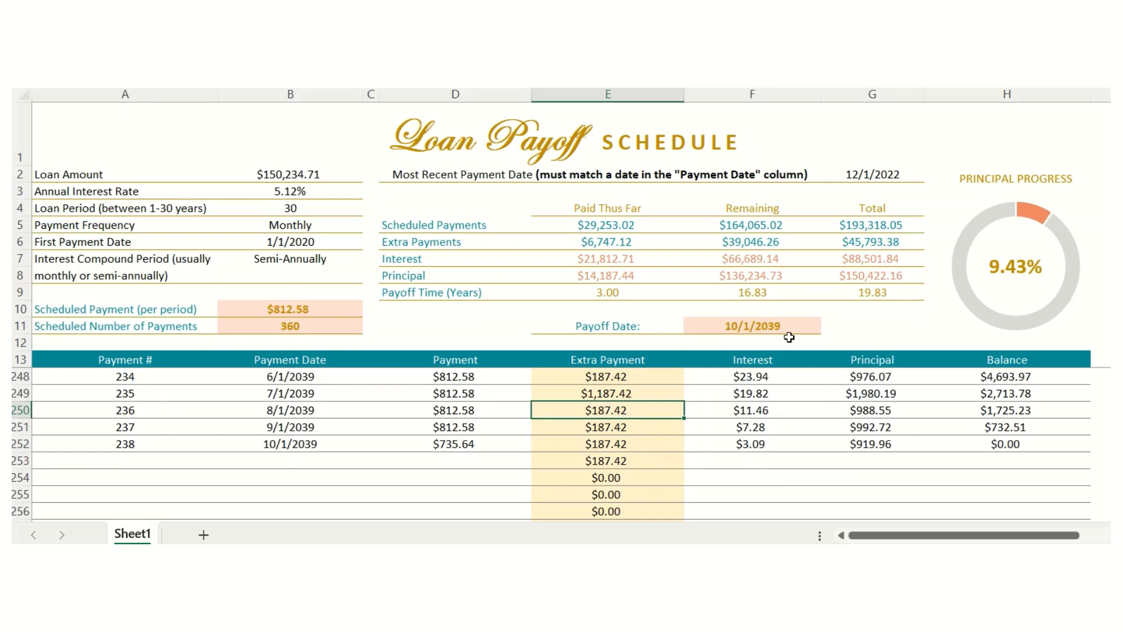
Set the leftover extra payment in E253, just below the final payment row, to 0
{"action": "left_click", "coordinate": [682, 462]}
{"action": "type", "text": "0"}
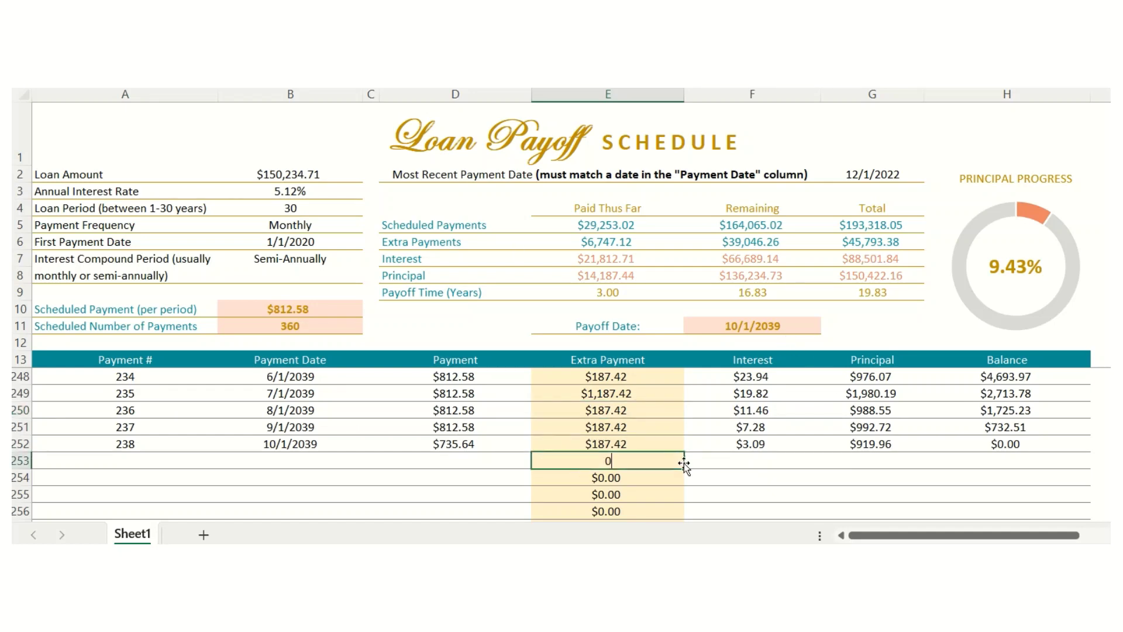
{"action": "key", "text": "Return"}
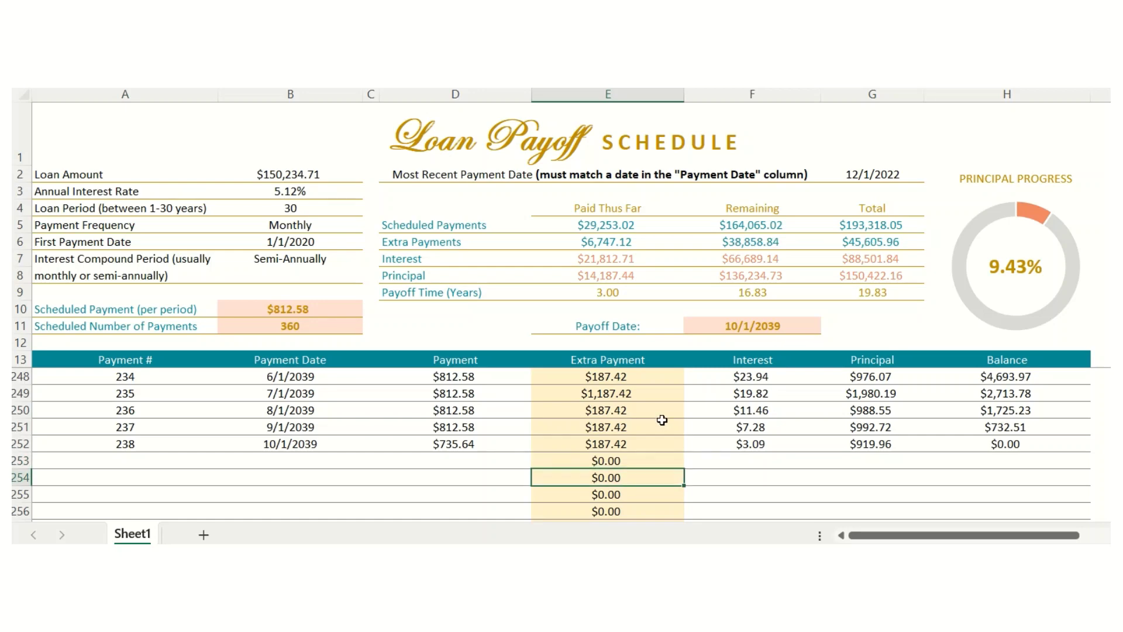
Set the Most Recent Payment Date to 6/1/2039 and check it against the matching date in the Payment Date column
{"action": "left_click", "coordinate": [858, 172]}
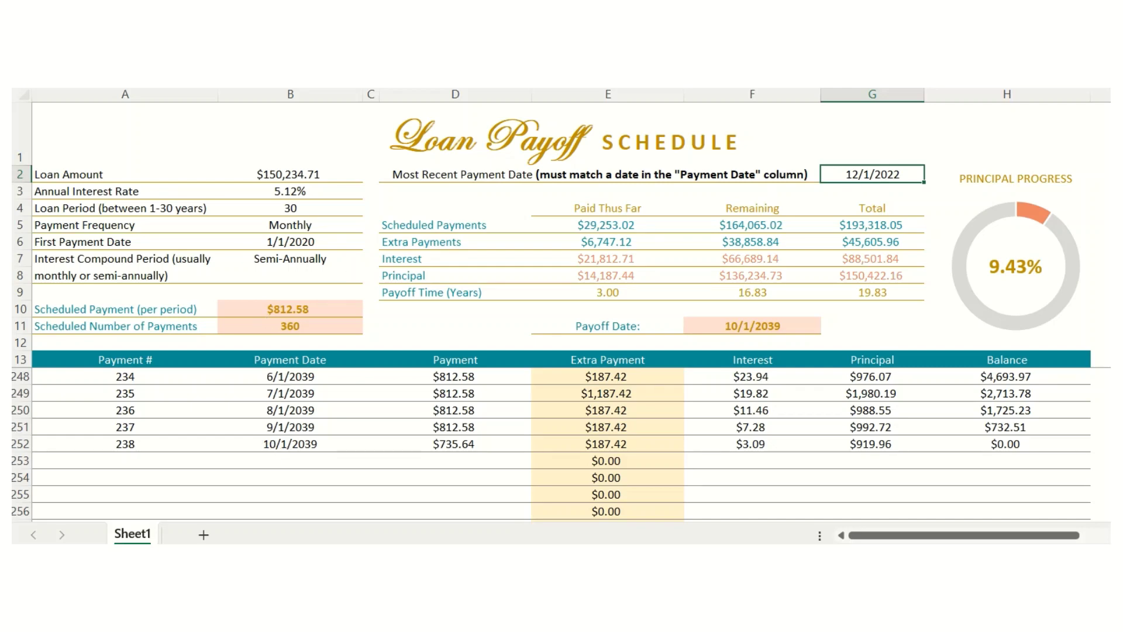
{"action": "key", "text": "F2"}
{"action": "type", "text": "6/1/2039"}
{"action": "key", "text": "Return"}
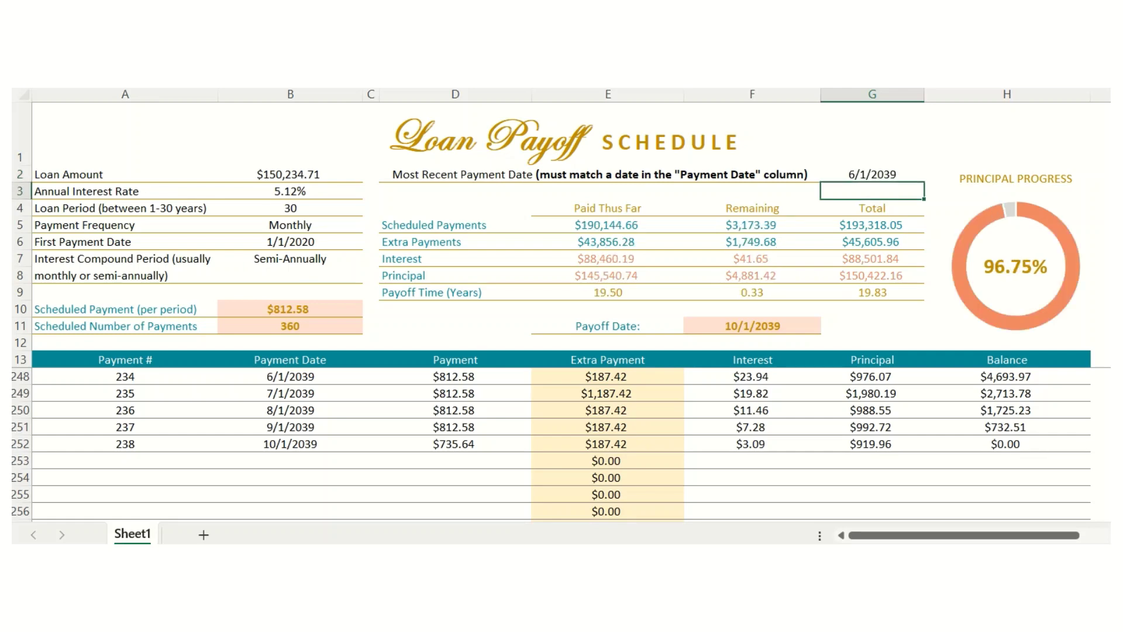
{"action": "left_click", "coordinate": [299, 379]}
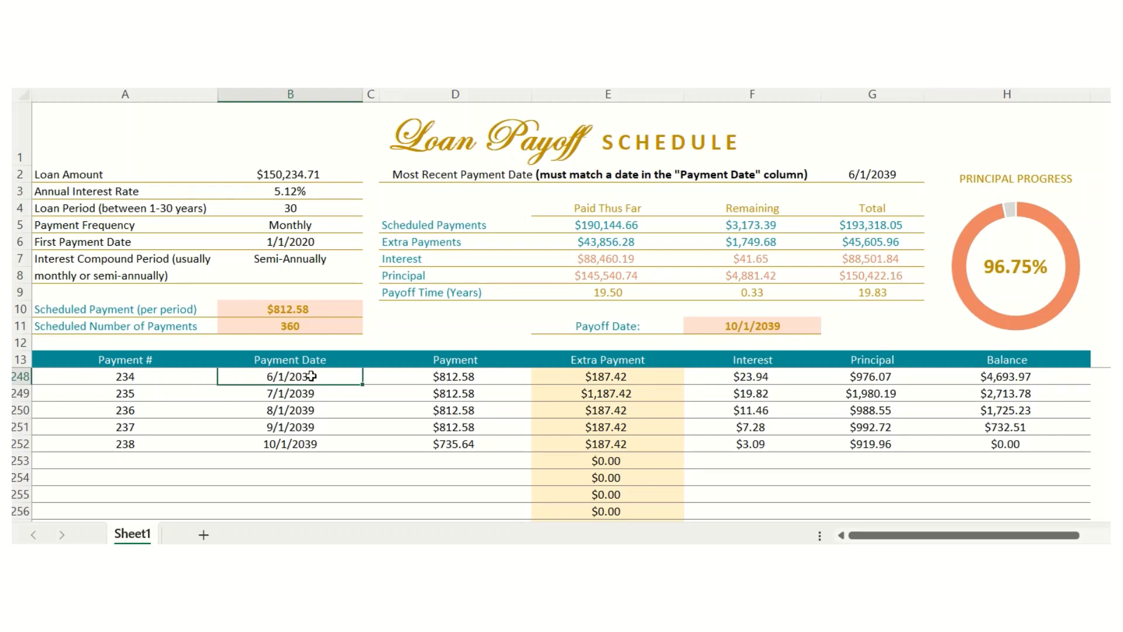
{"action": "left_click", "coordinate": [885, 175]}
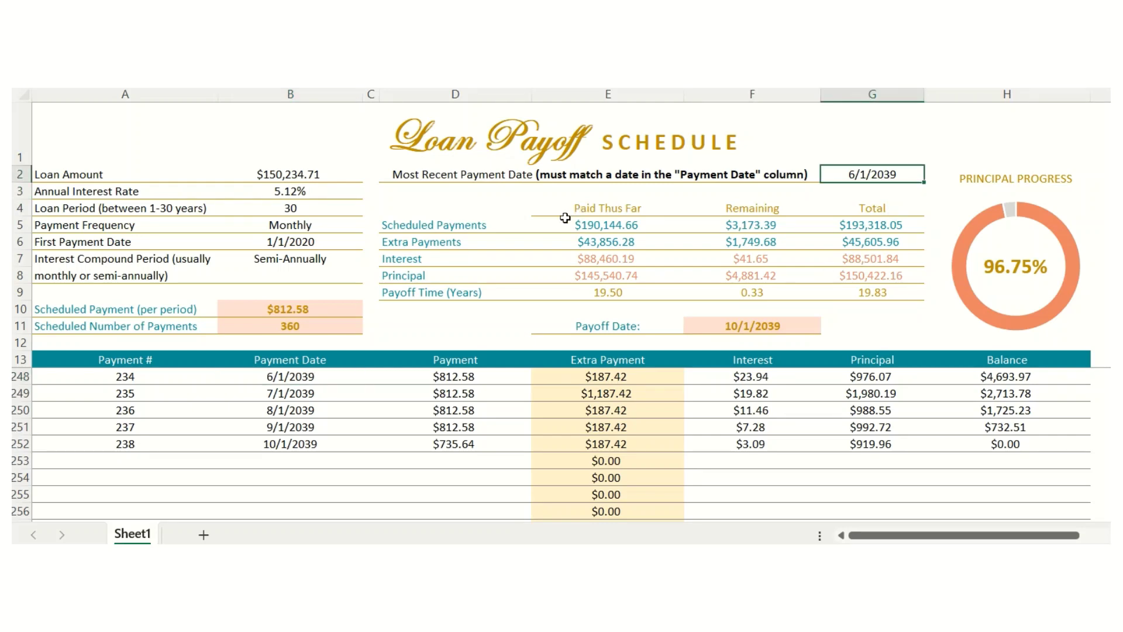